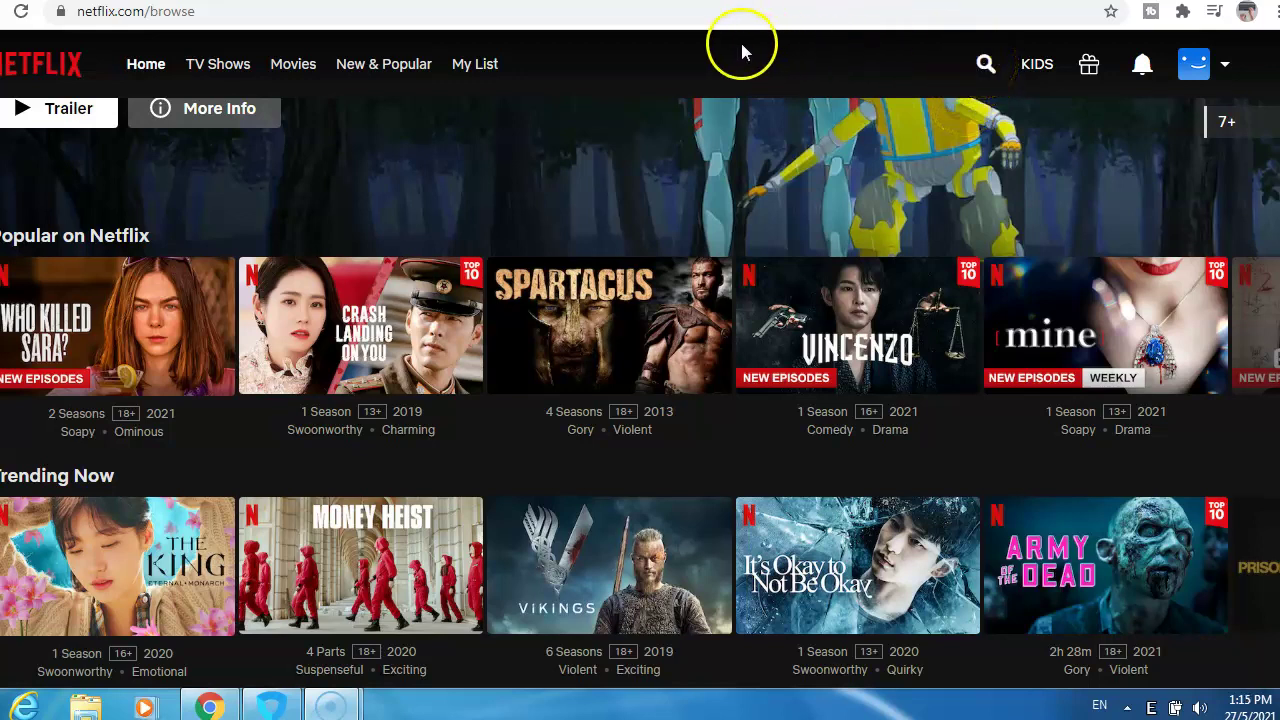
Google 'what is my ip address' and open whatismyipaddress.com, which shows Hanoi, Vietnam.
left_click(672, 1)
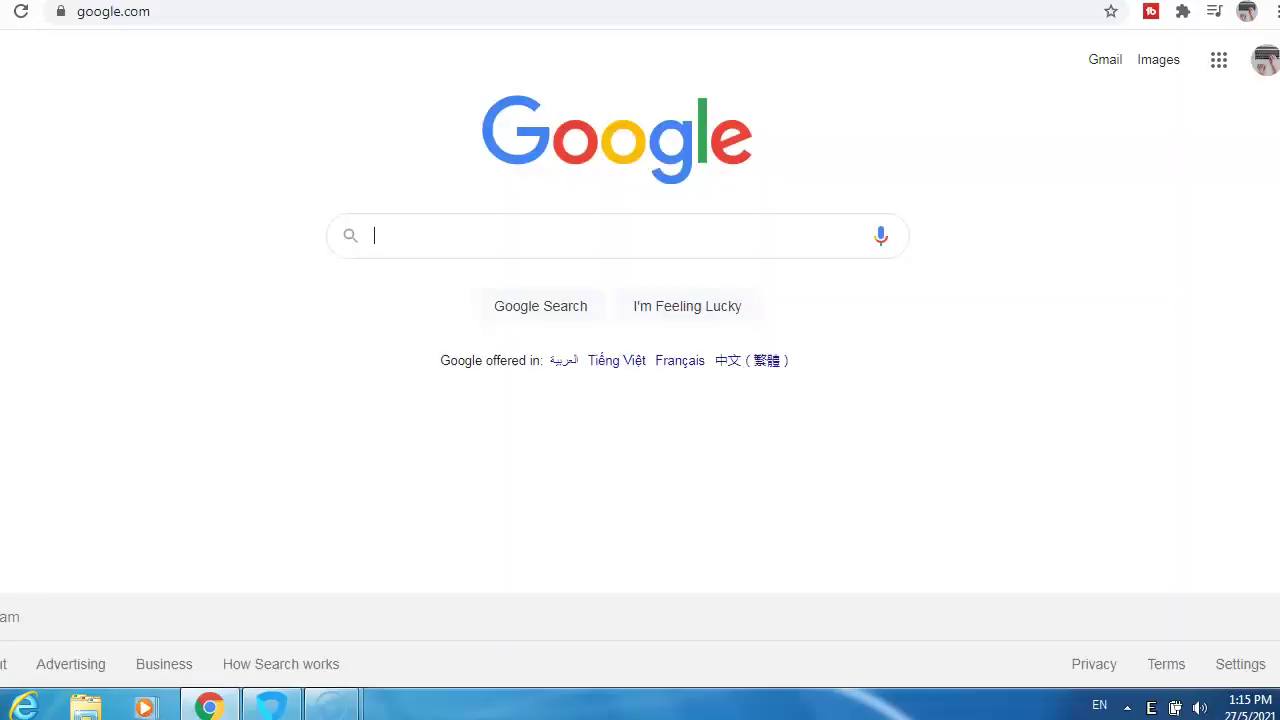
left_click(537, 243)
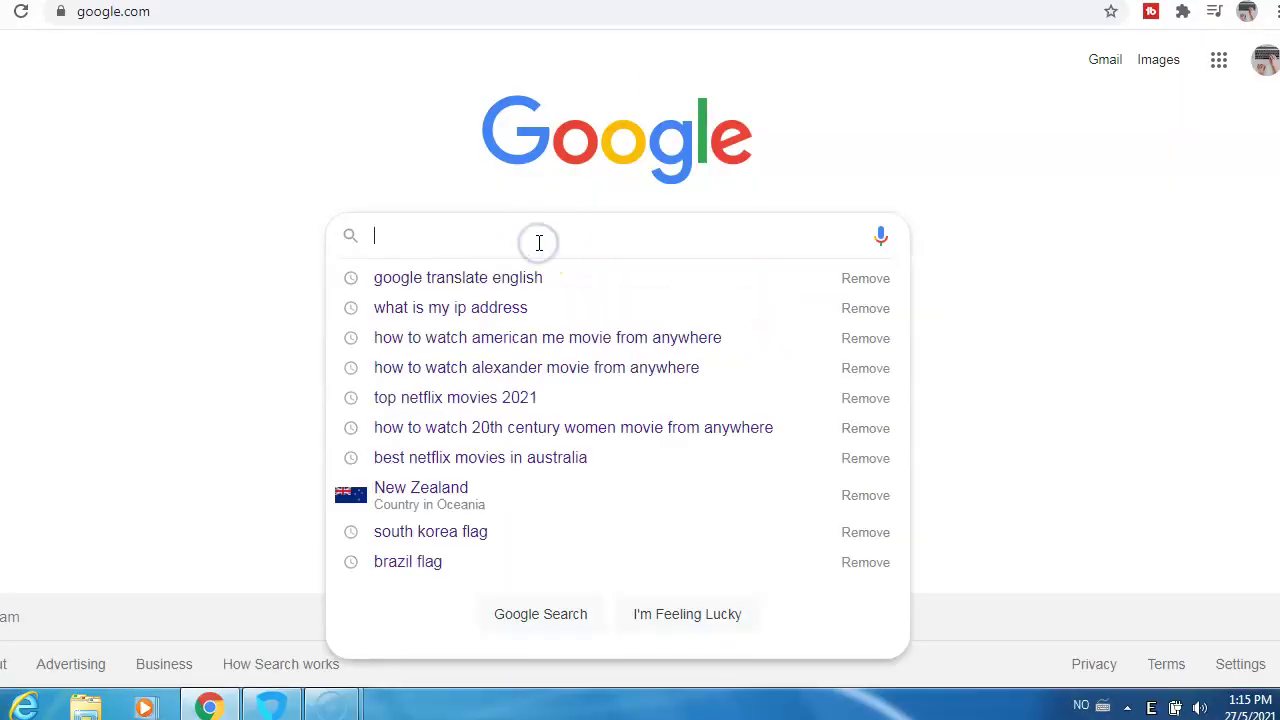
type("what")
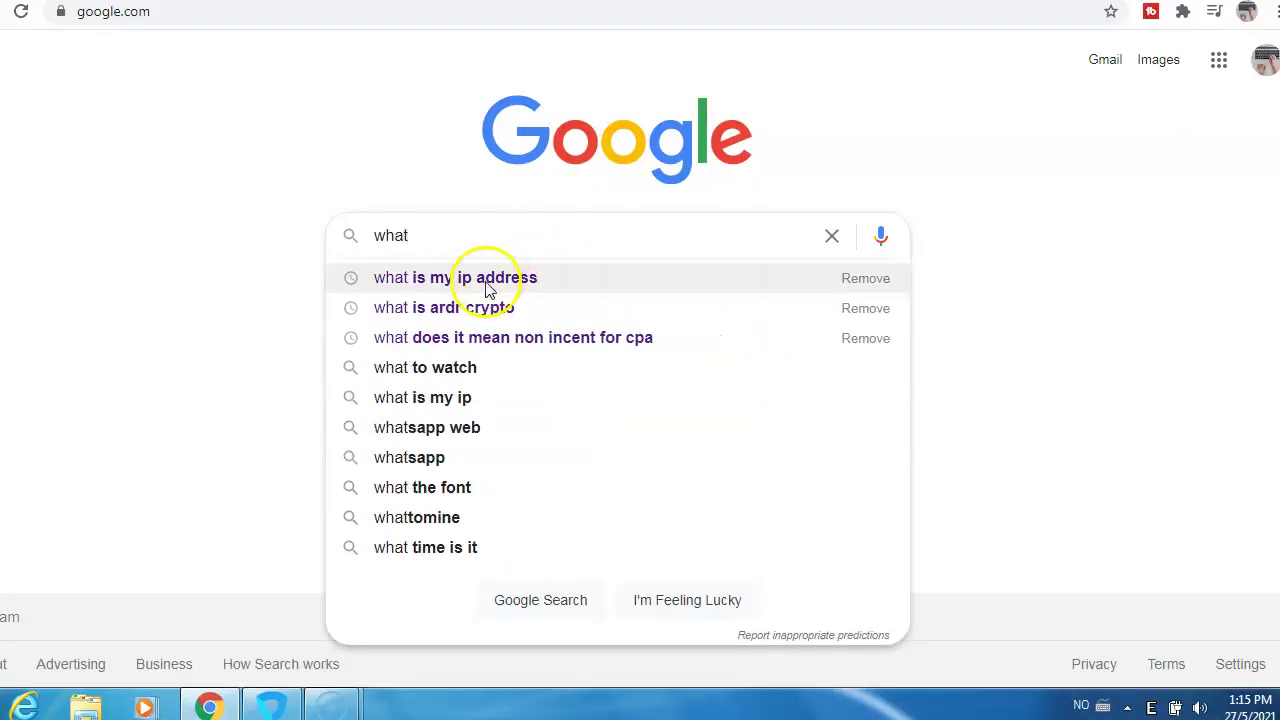
left_click(486, 284)
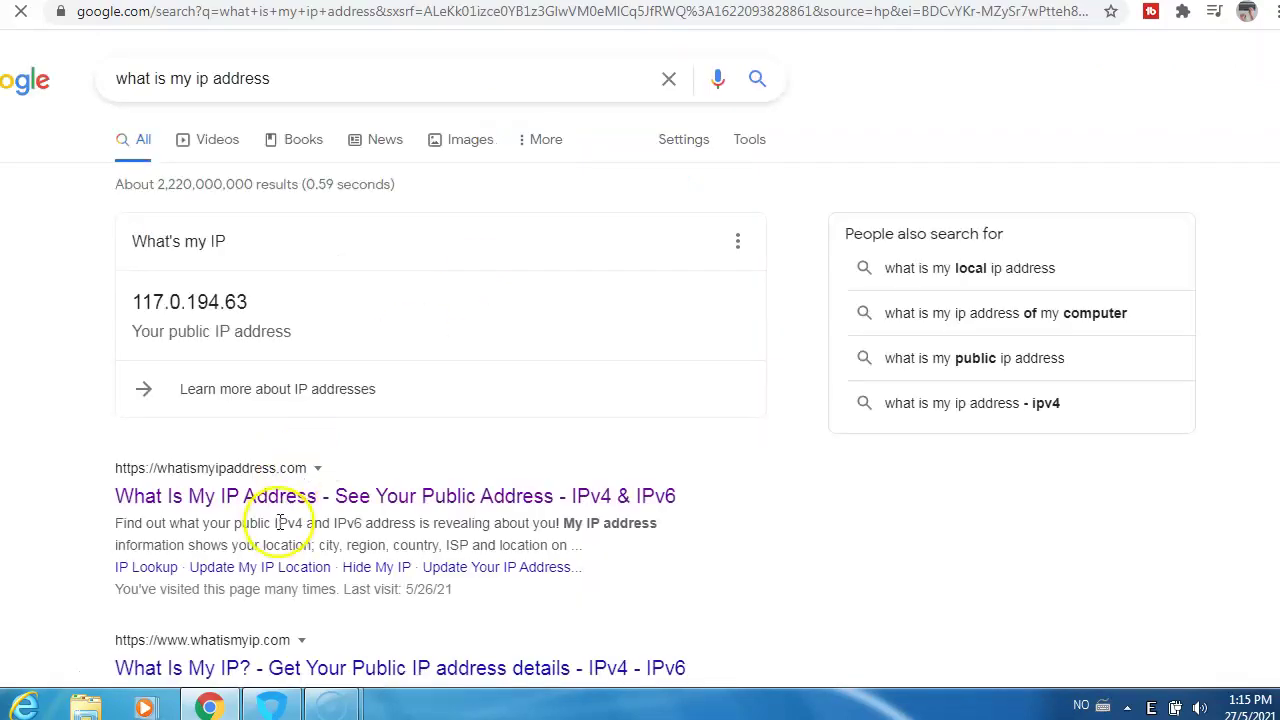
left_click(303, 509)
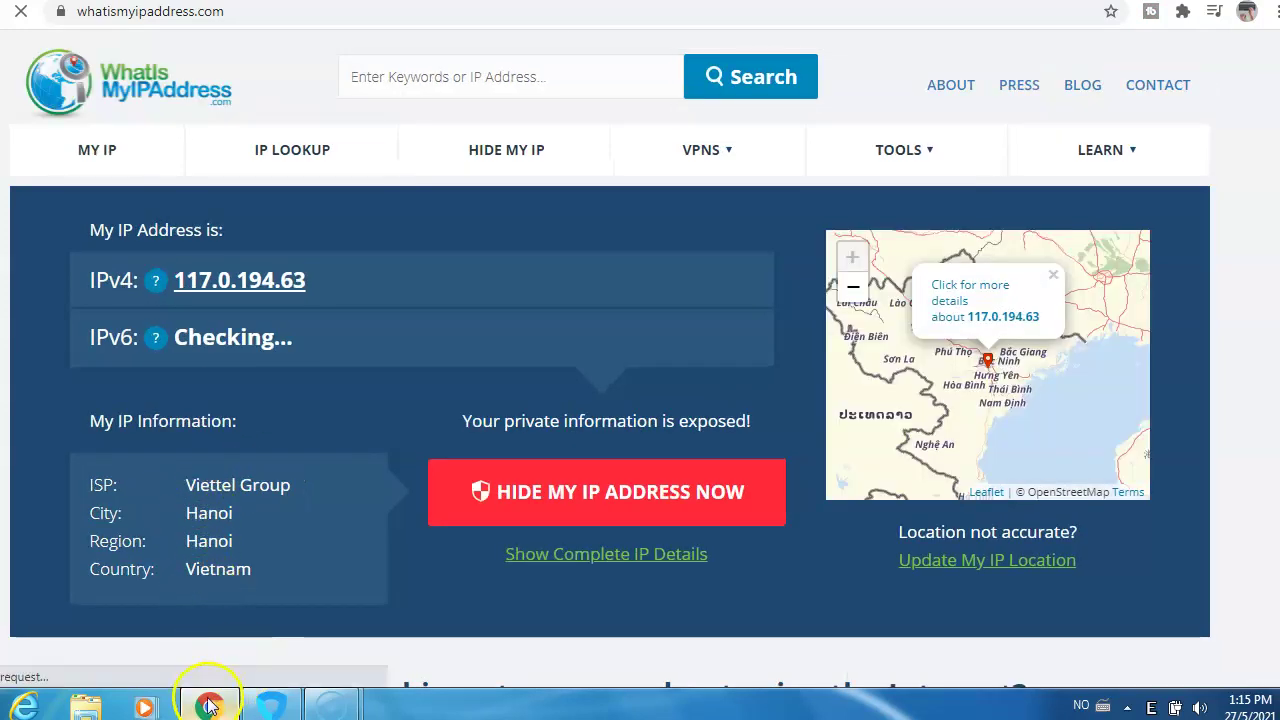
Search Netflix for 'american me'.
mouse_move(208, 706)
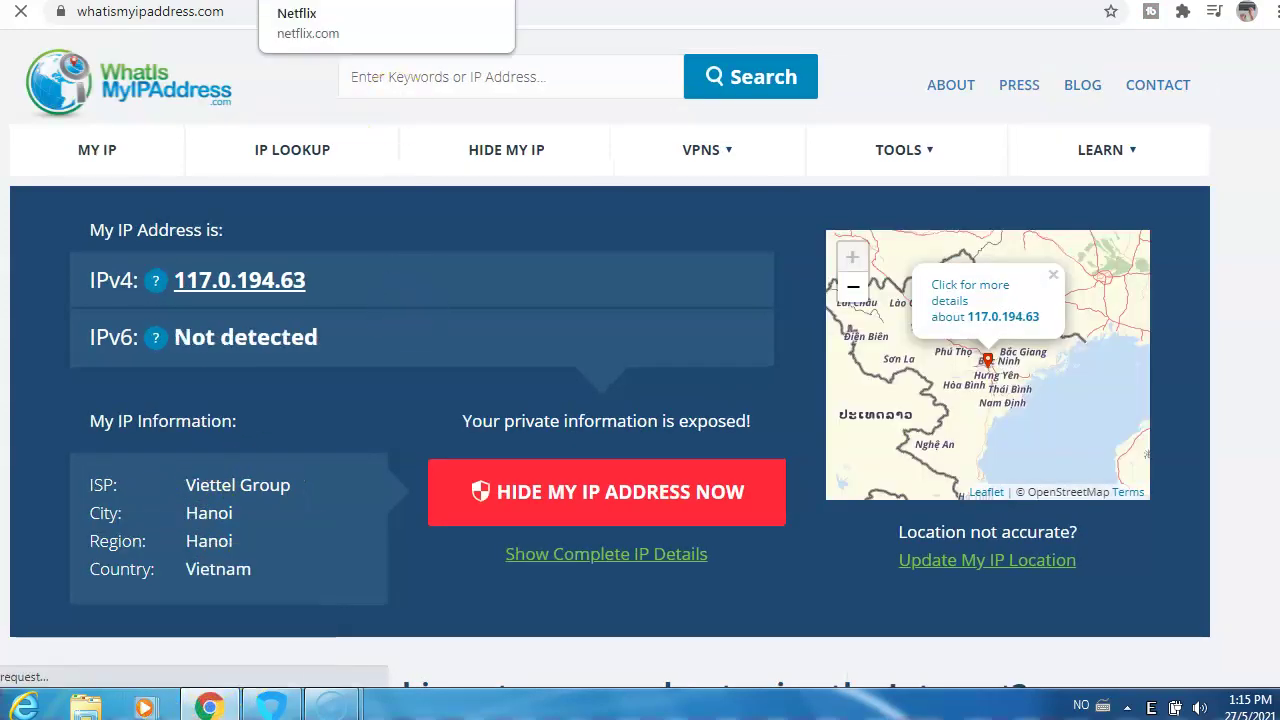
left_click(420, 2)
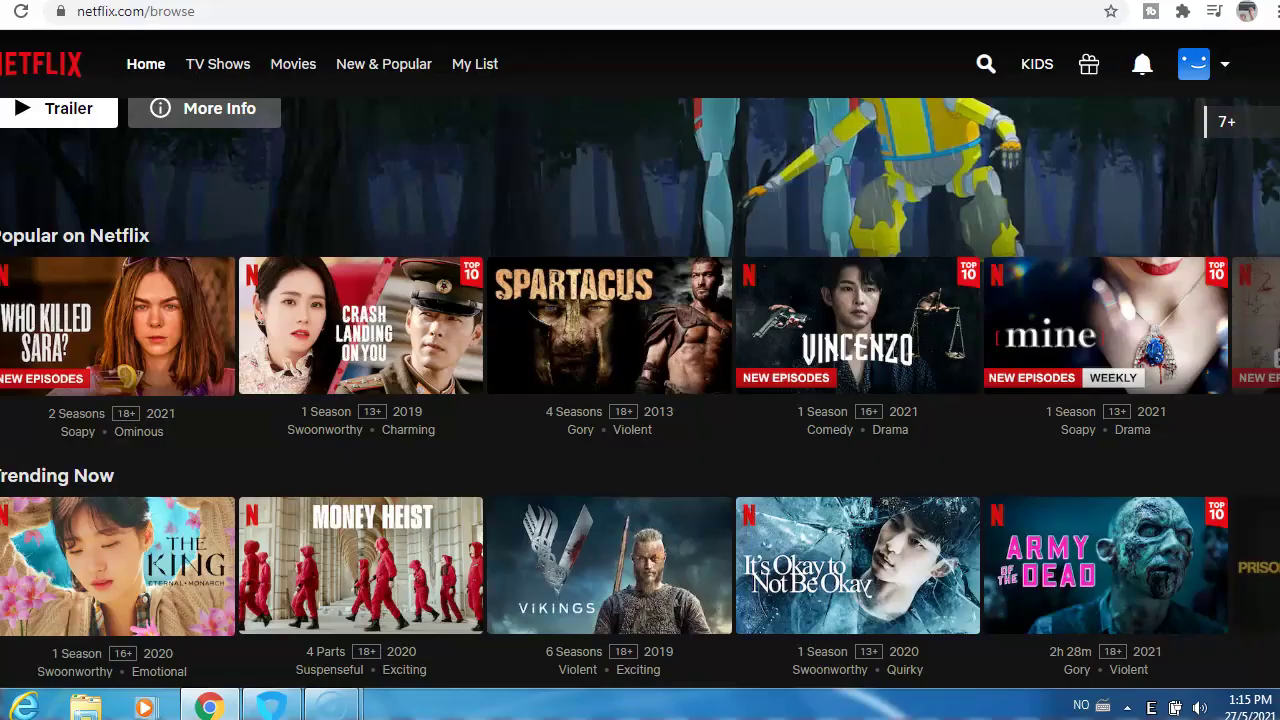
left_click(985, 67)
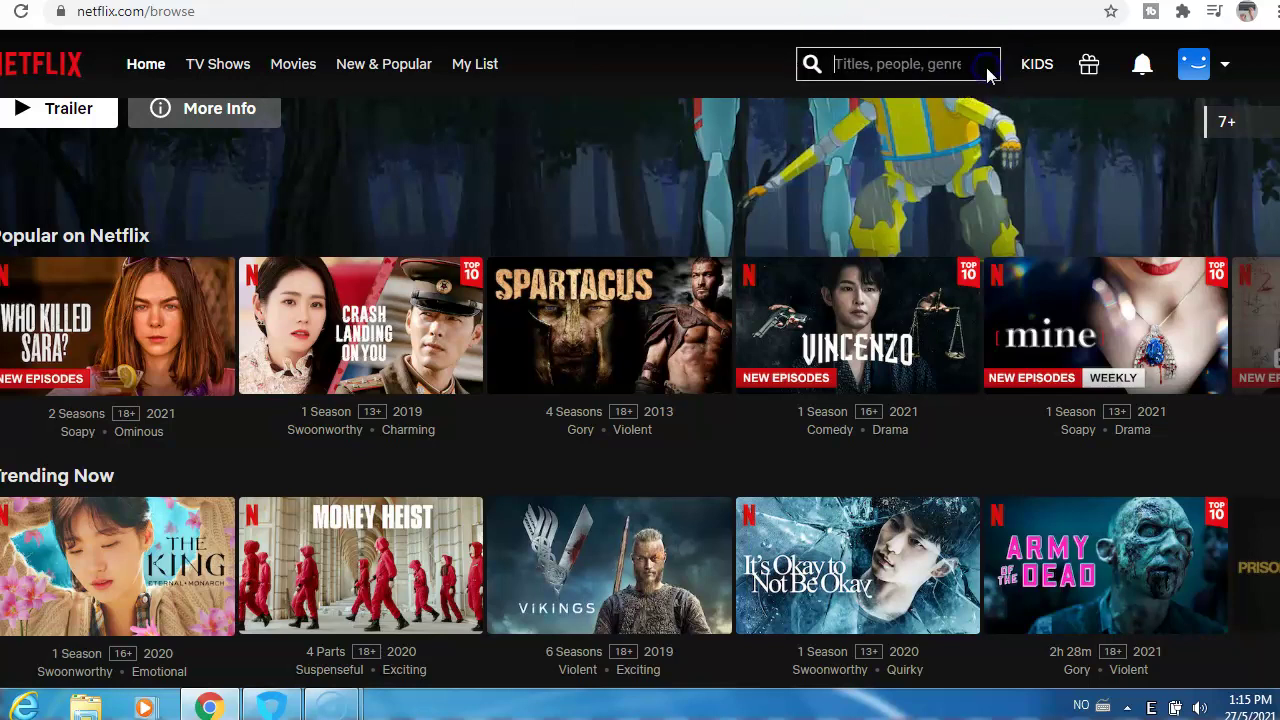
left_click(879, 64)
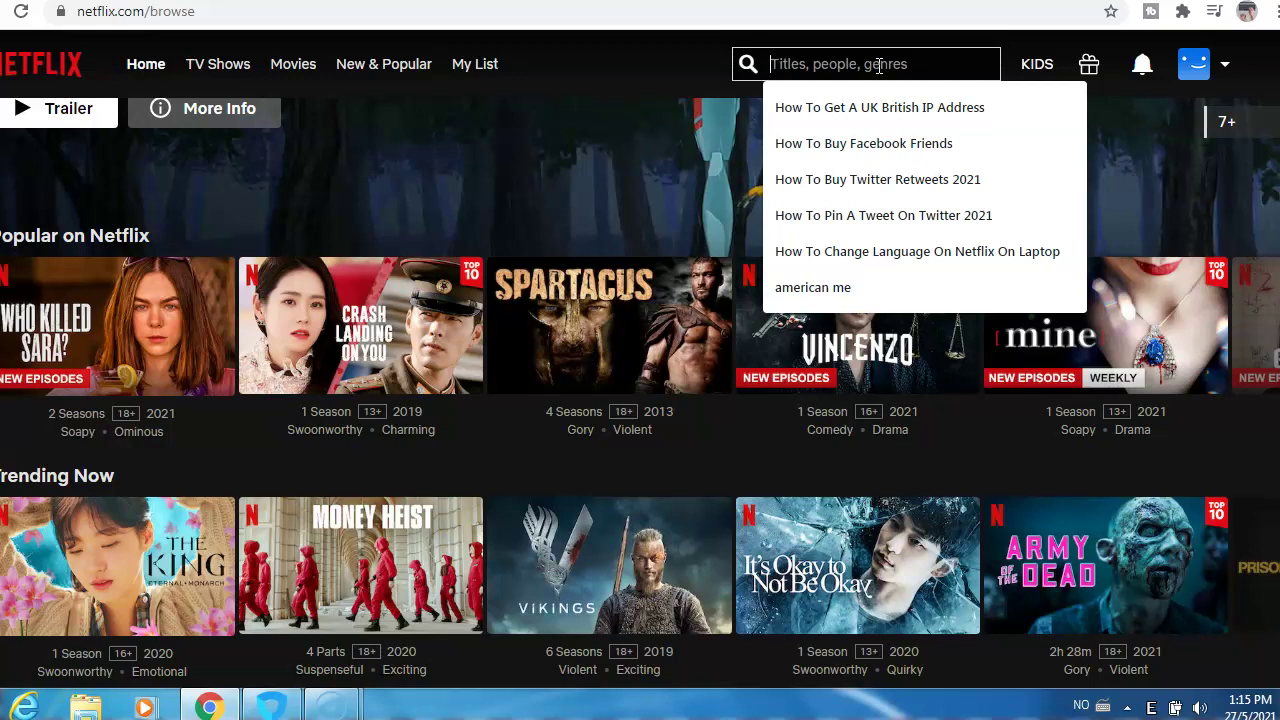
type("americ")
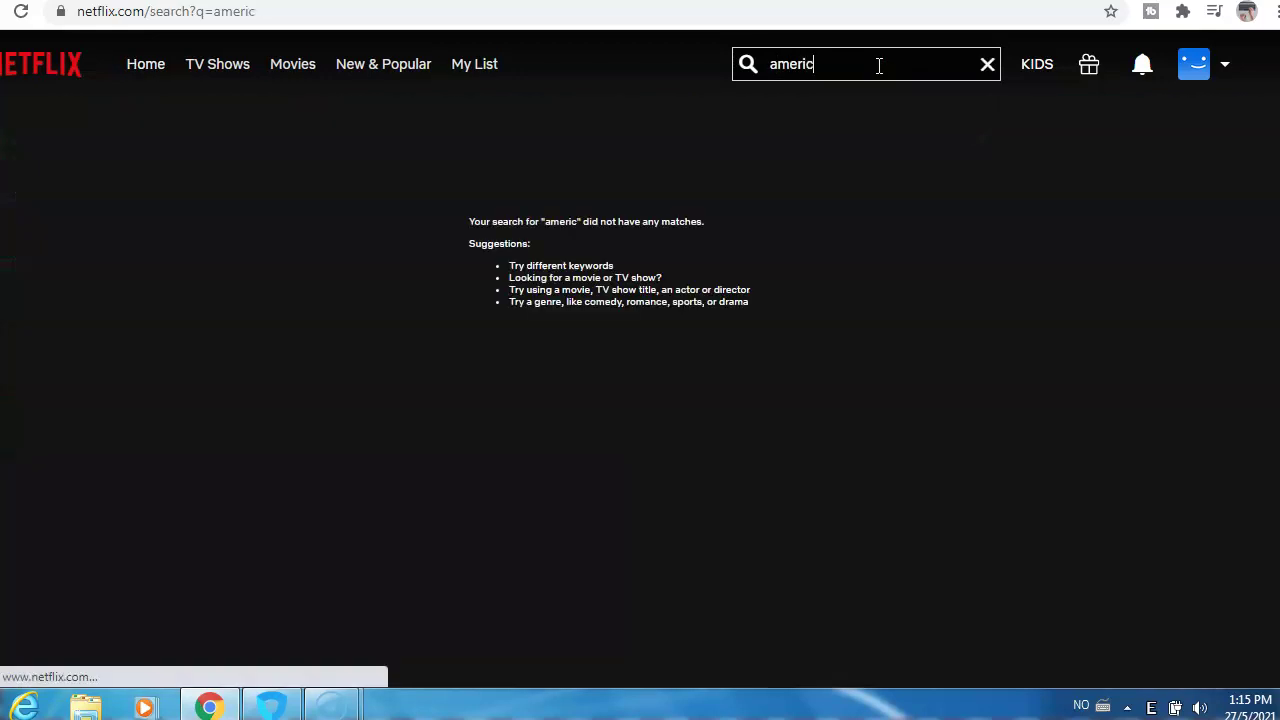
type("an")
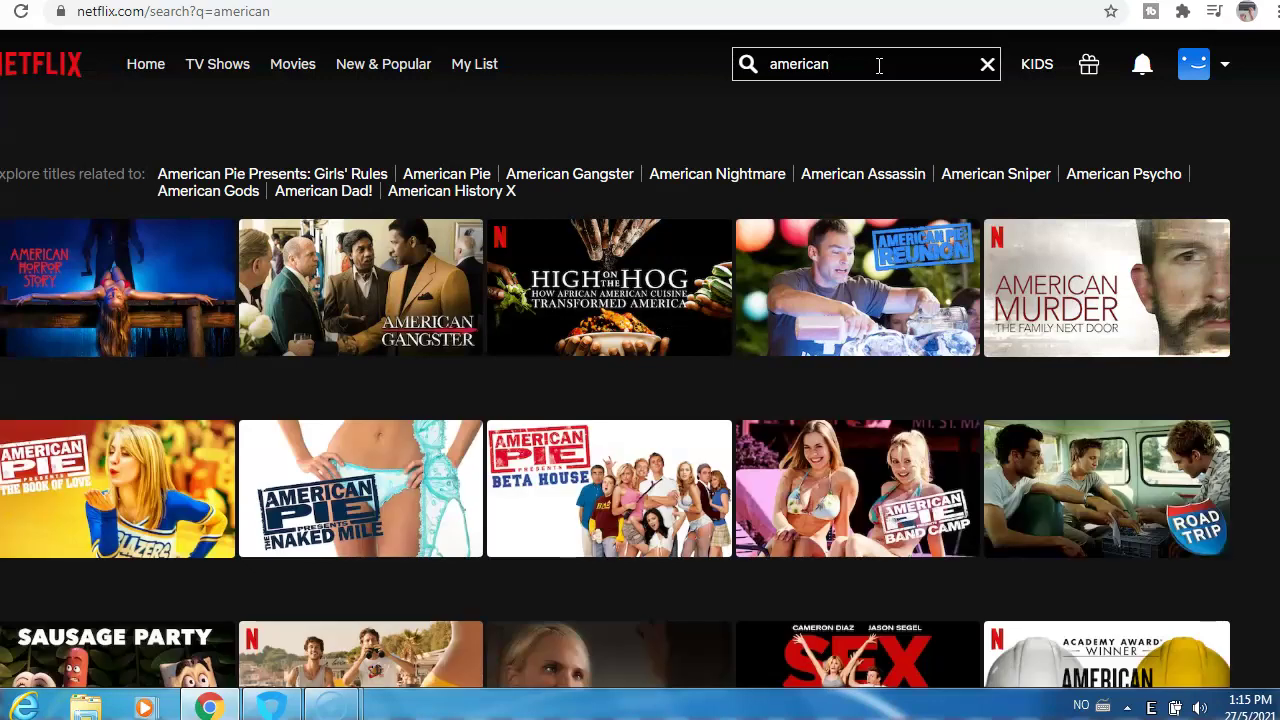
type(" me")
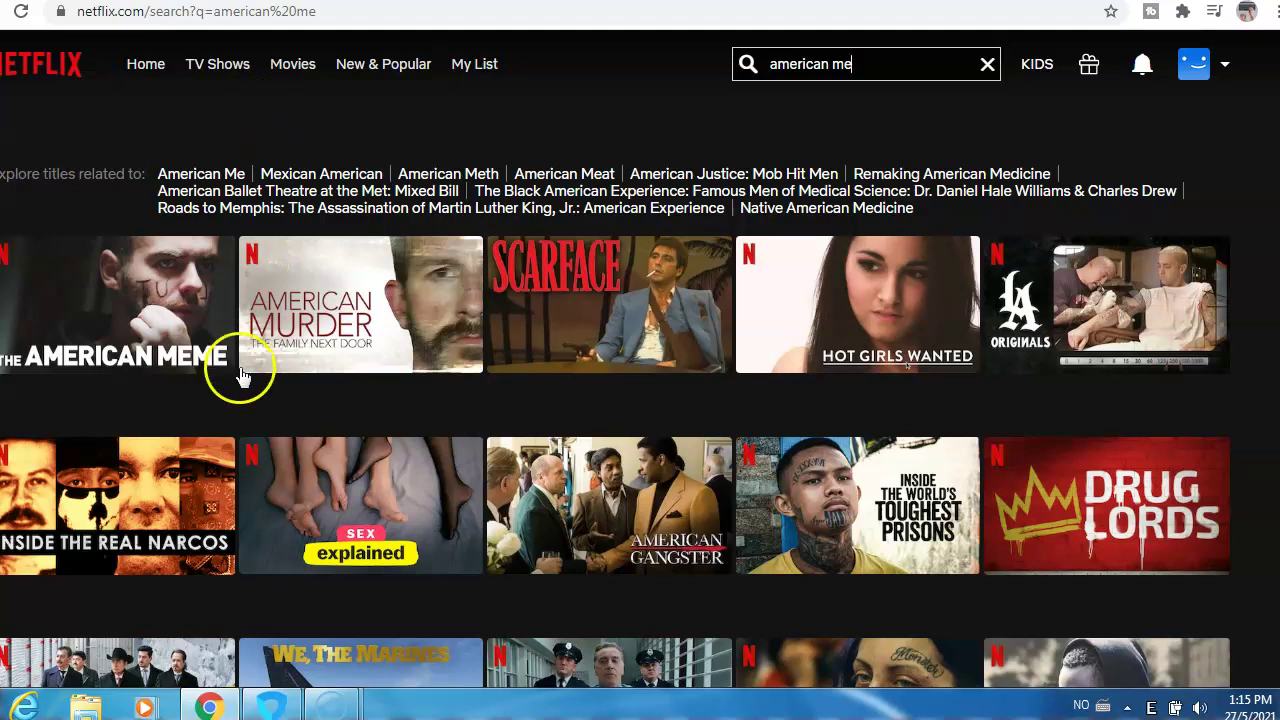
Select United States from Ivacy's location list and connect the VPN.
mouse_move(265, 698)
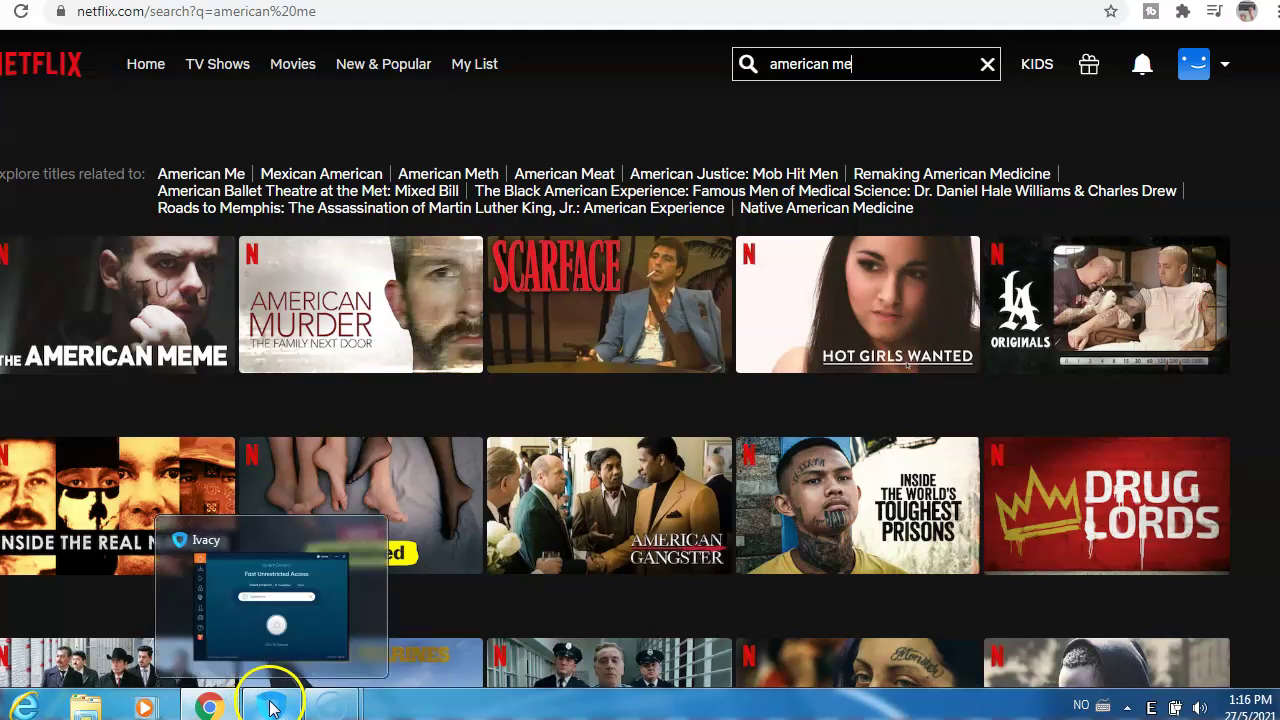
left_click(303, 617)
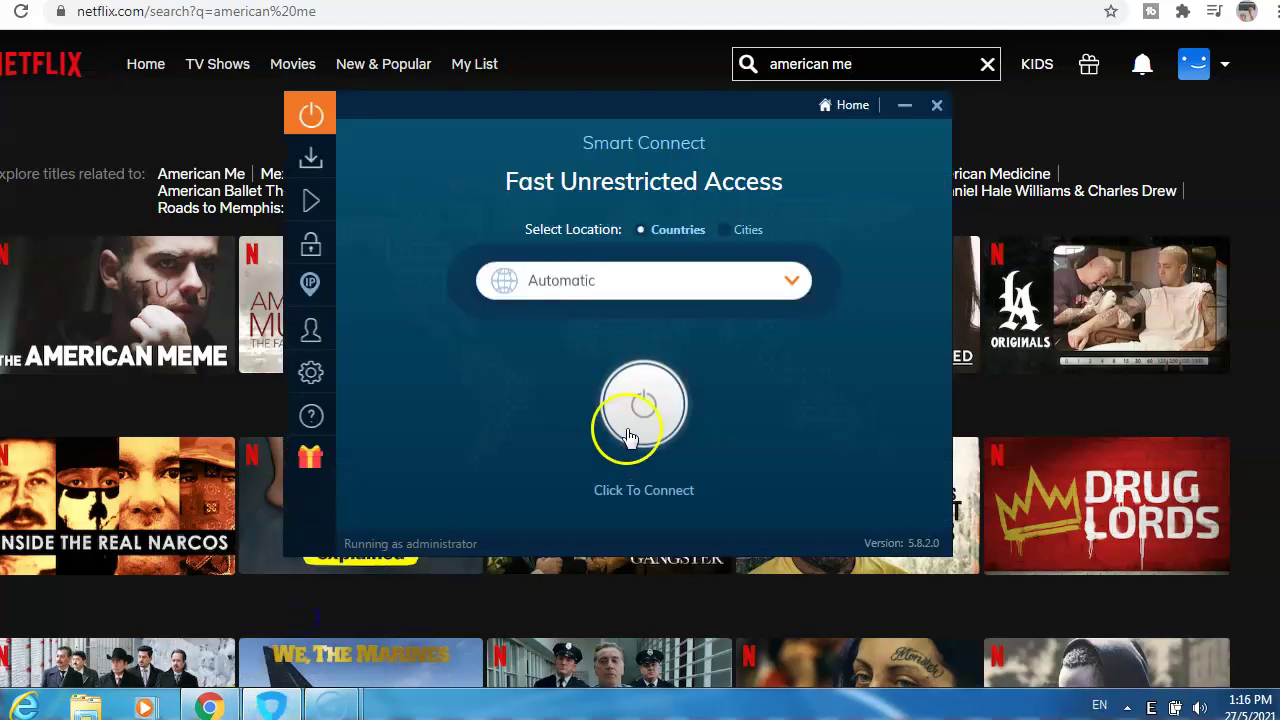
left_click(792, 285)
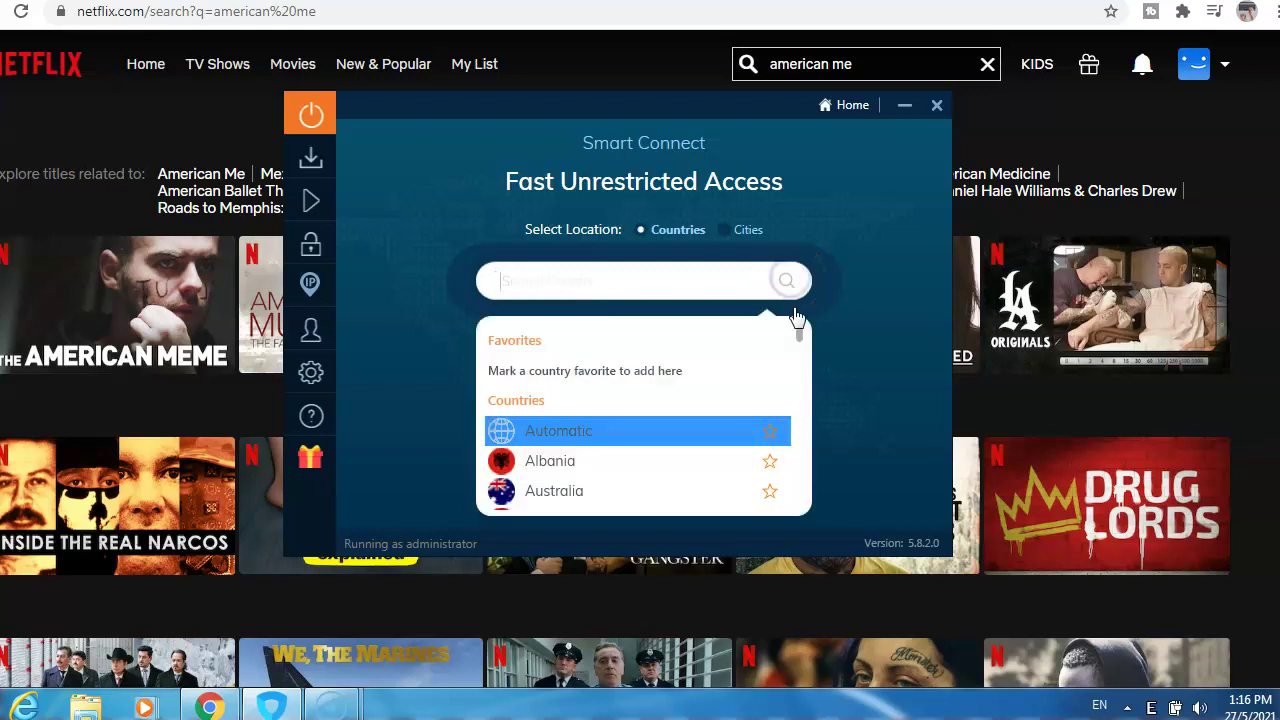
left_click(797, 338)
left_click_drag(797, 338, 799, 515)
left_click(600, 466)
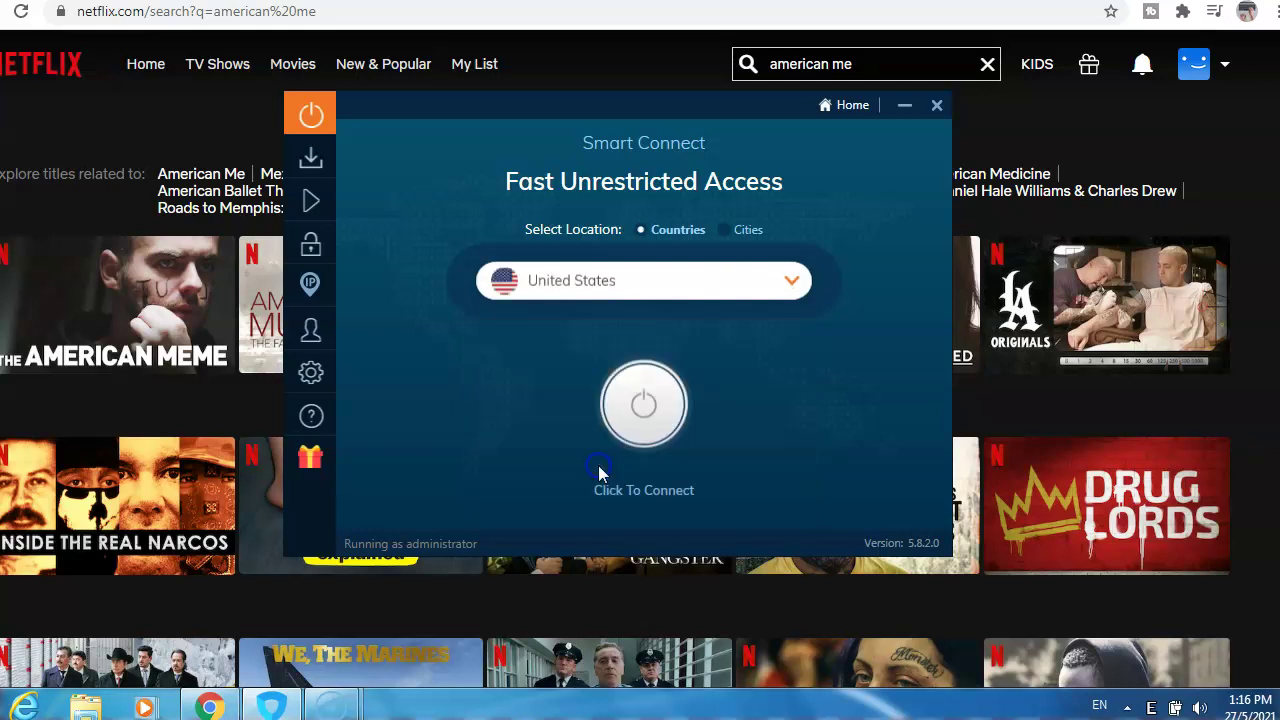
left_click(641, 408)
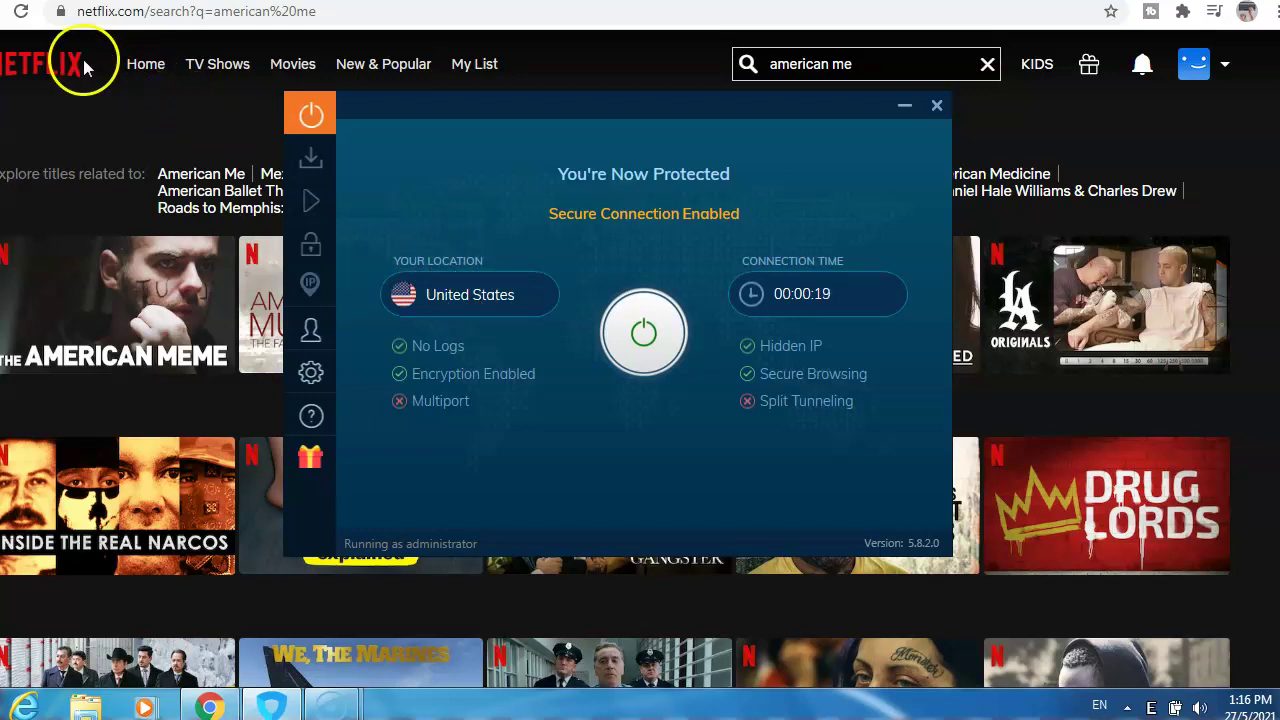
Reload the Netflix 'american me' search so American Me is listed first.
left_click(22, 17)
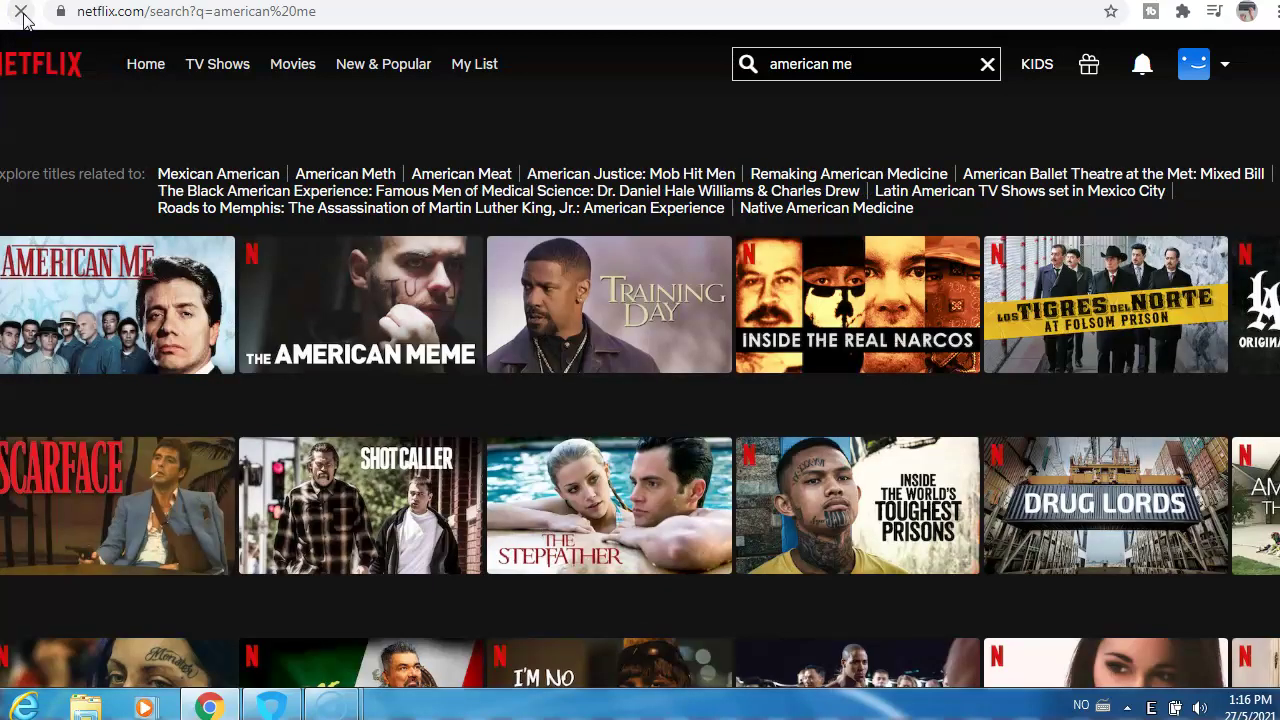
left_click(139, 113)
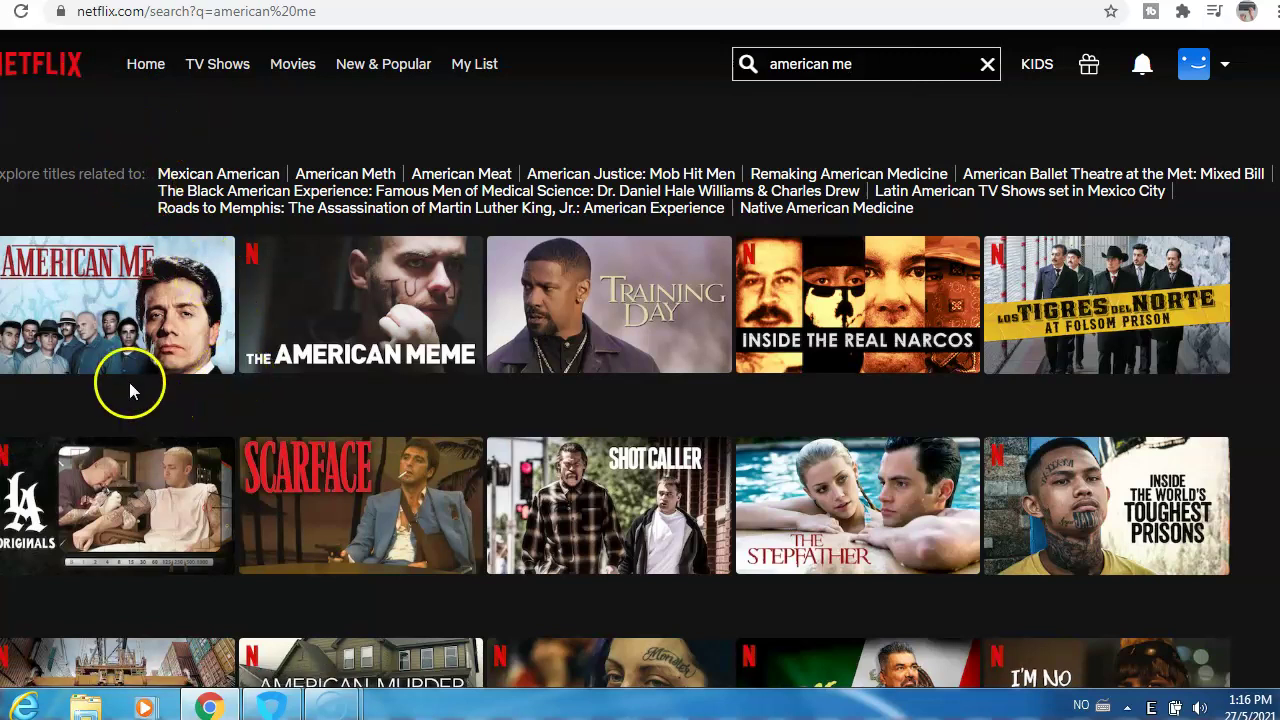
left_click(99, 302)
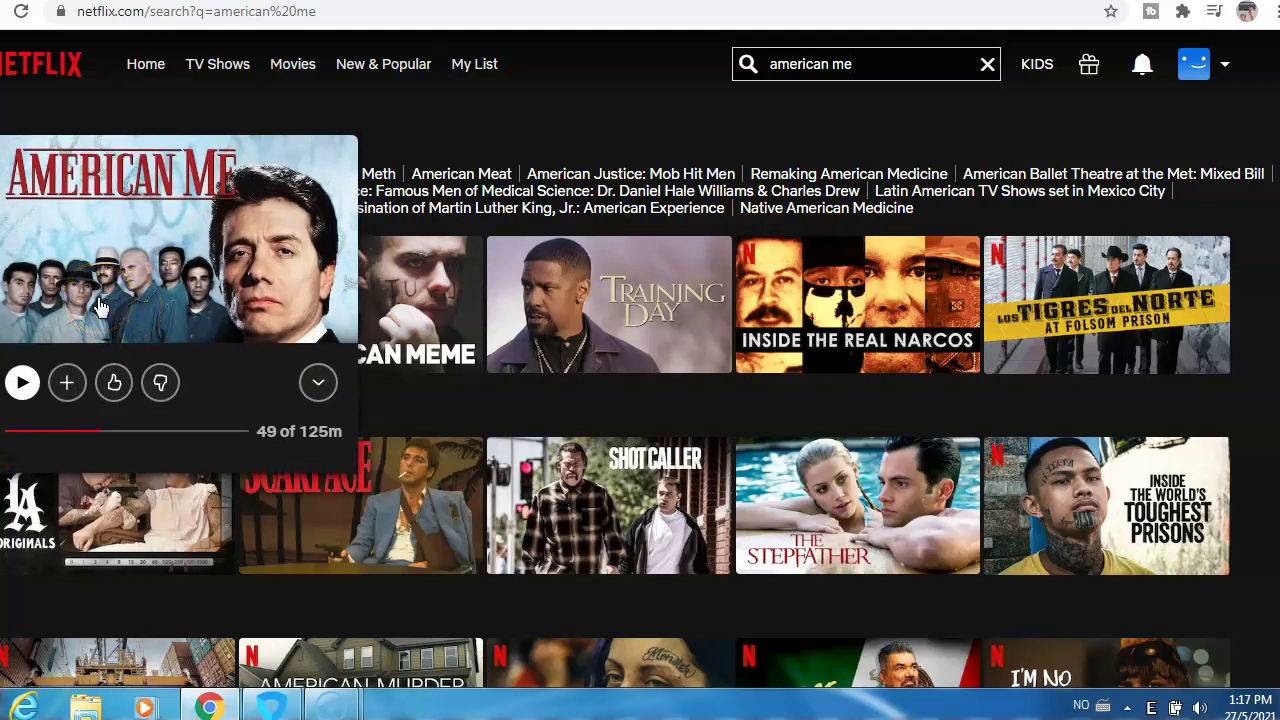
left_click_drag(100, 362, 100, 426)
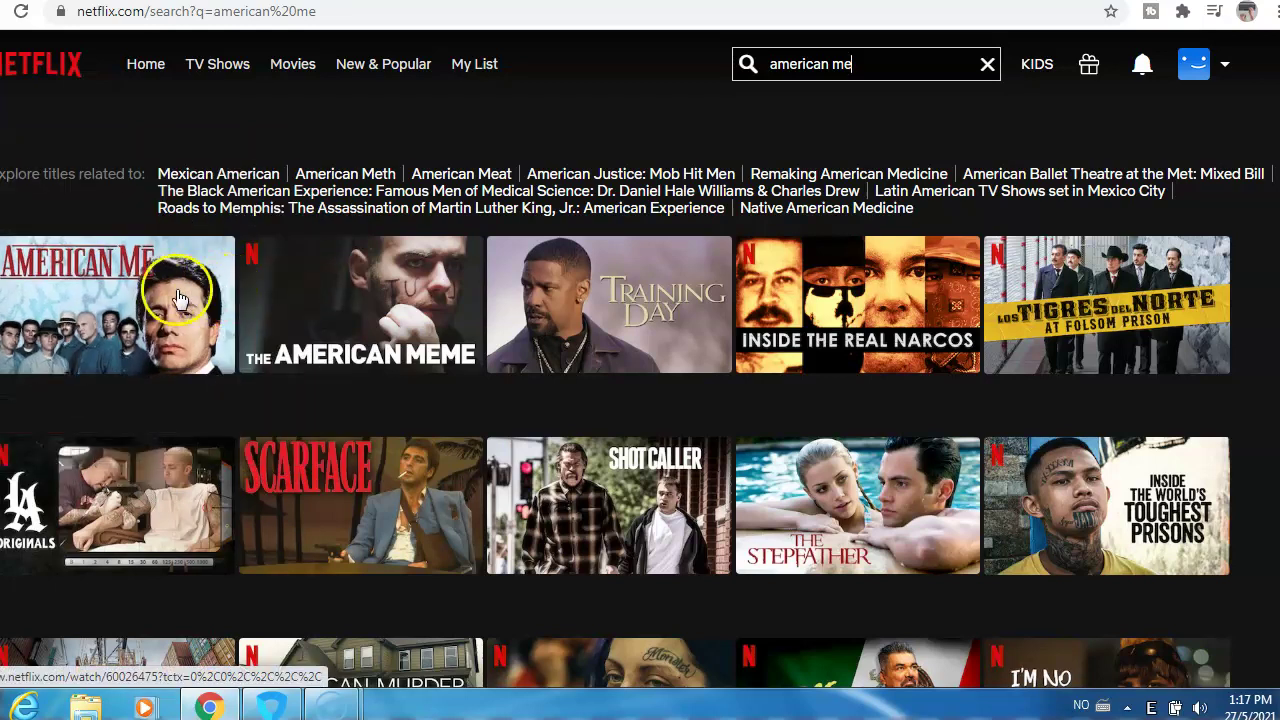
mouse_move(150, 300)
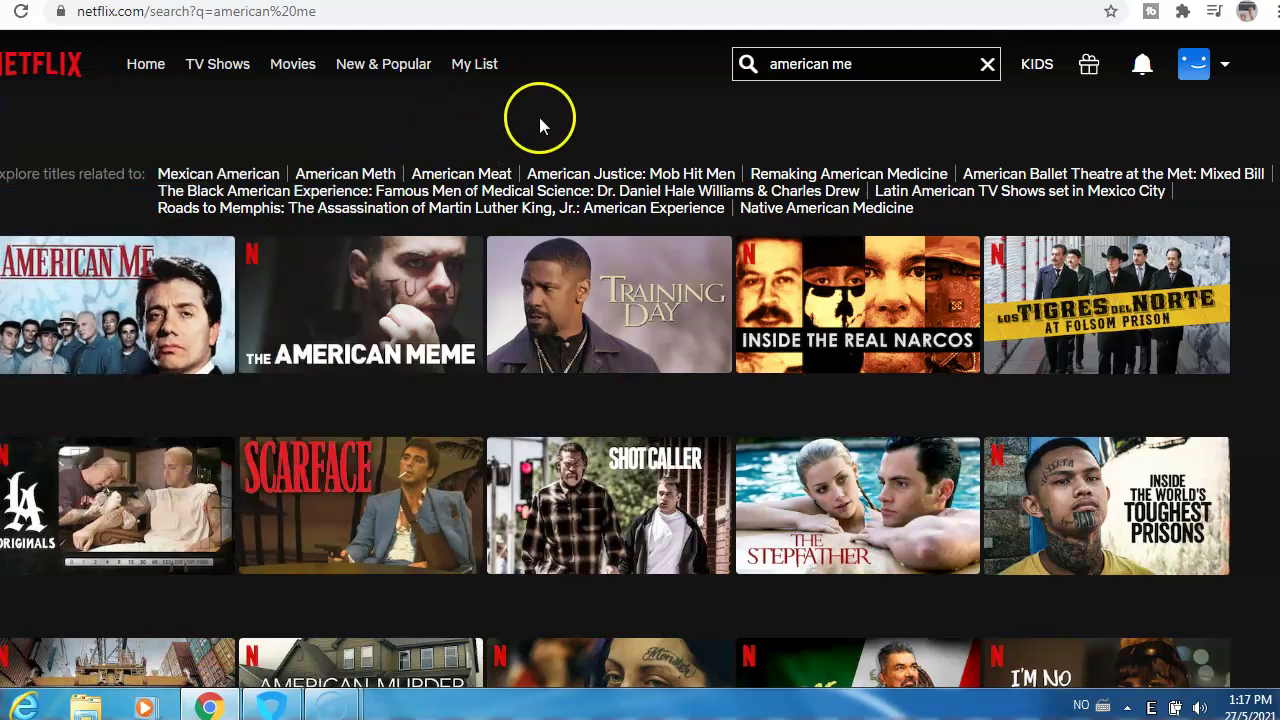
mouse_move(190, 298)
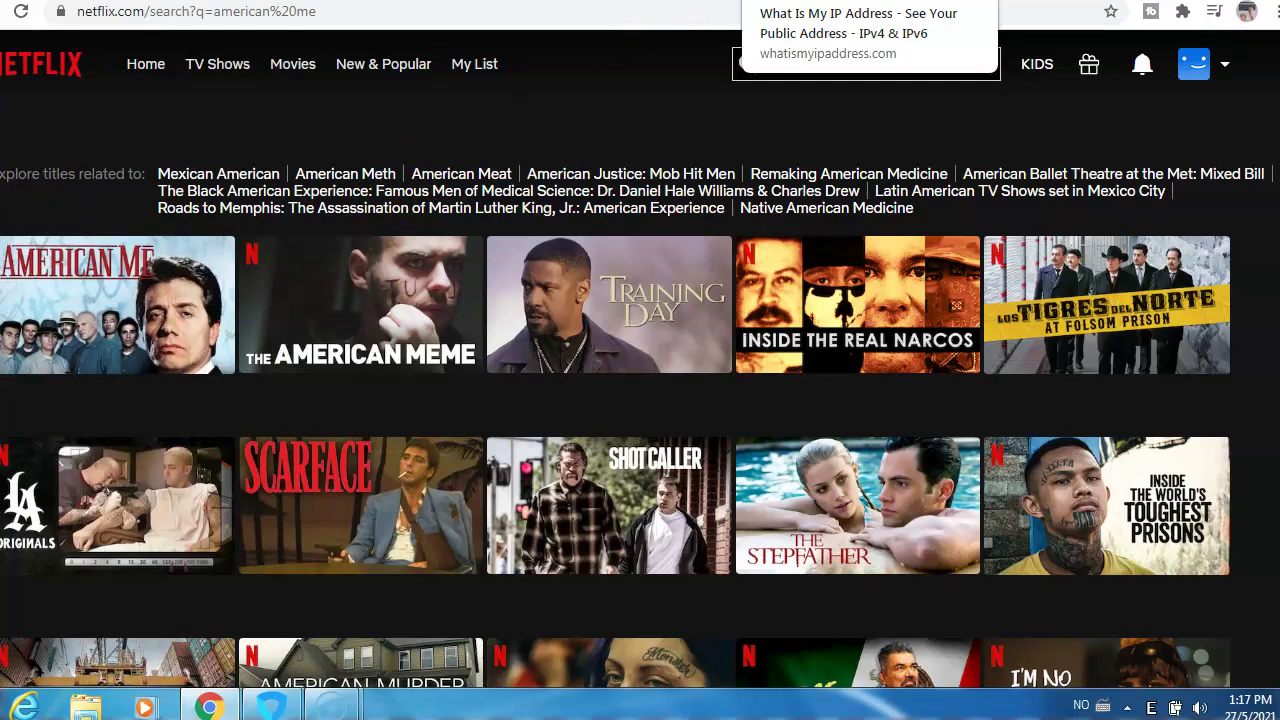
Reload whatismyipaddress.com so it reports Miami, Florida, United States.
left_click(860, 0)
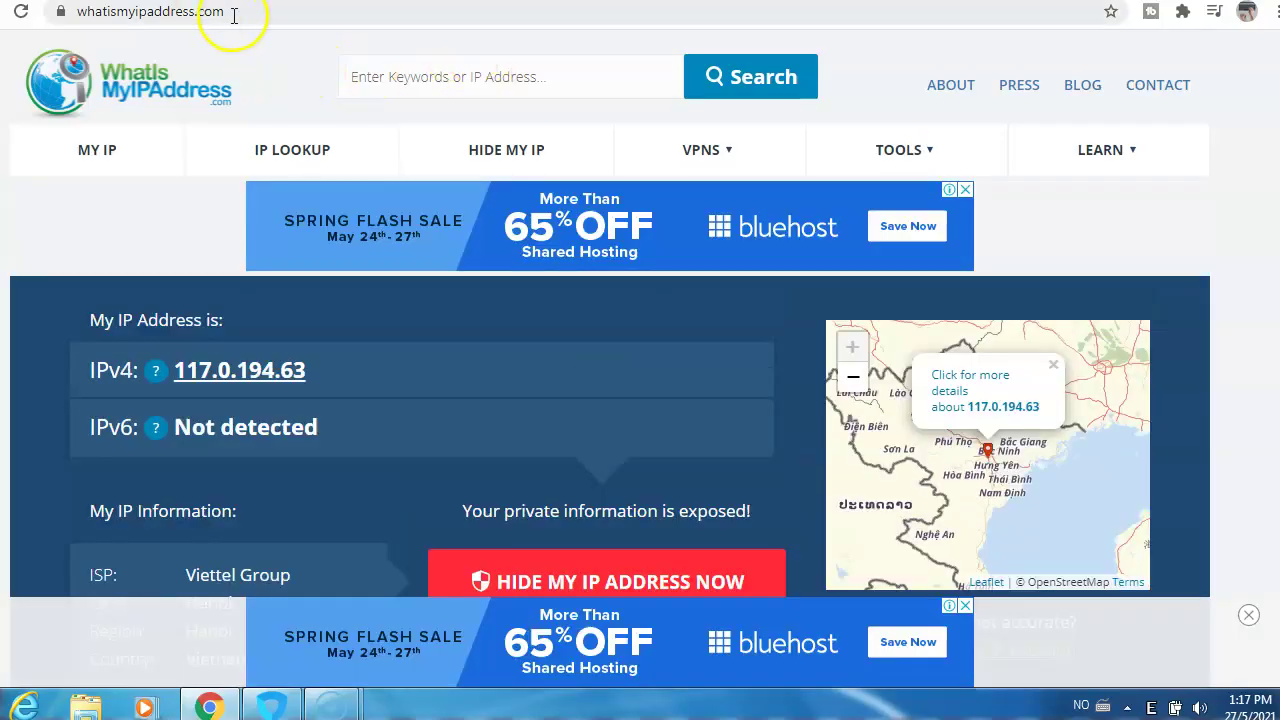
left_click(233, 12)
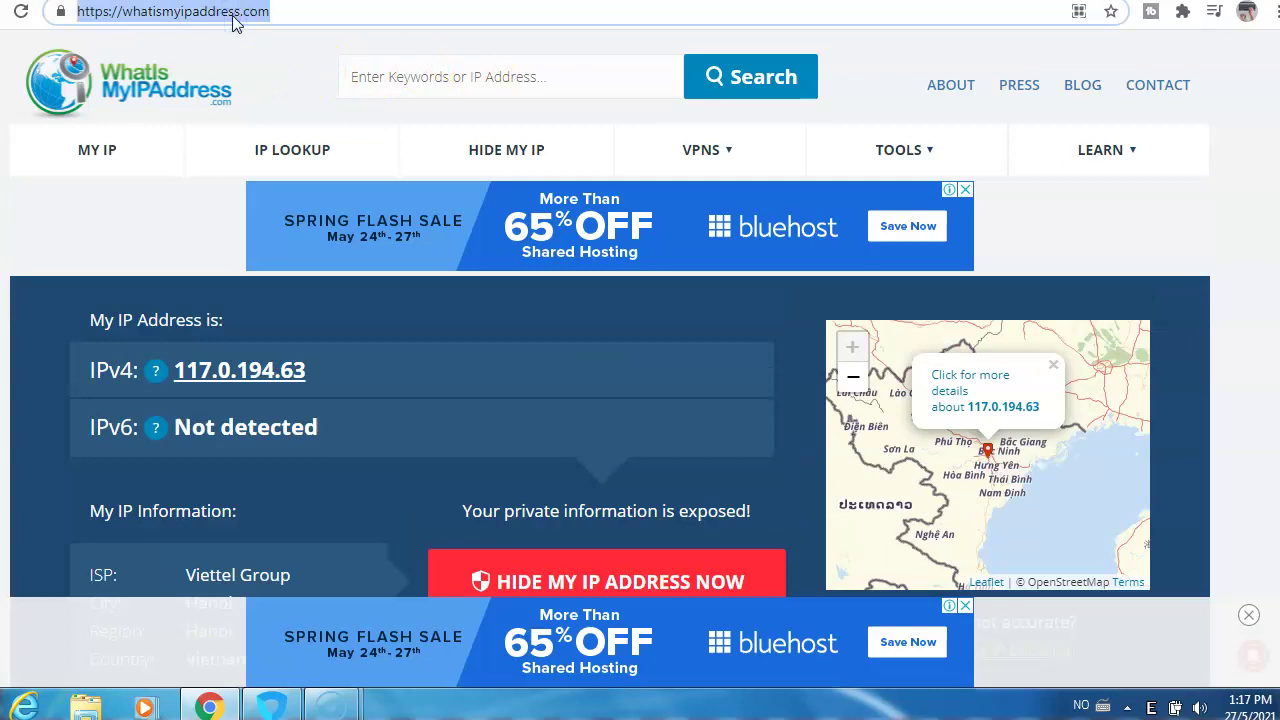
key("Return")
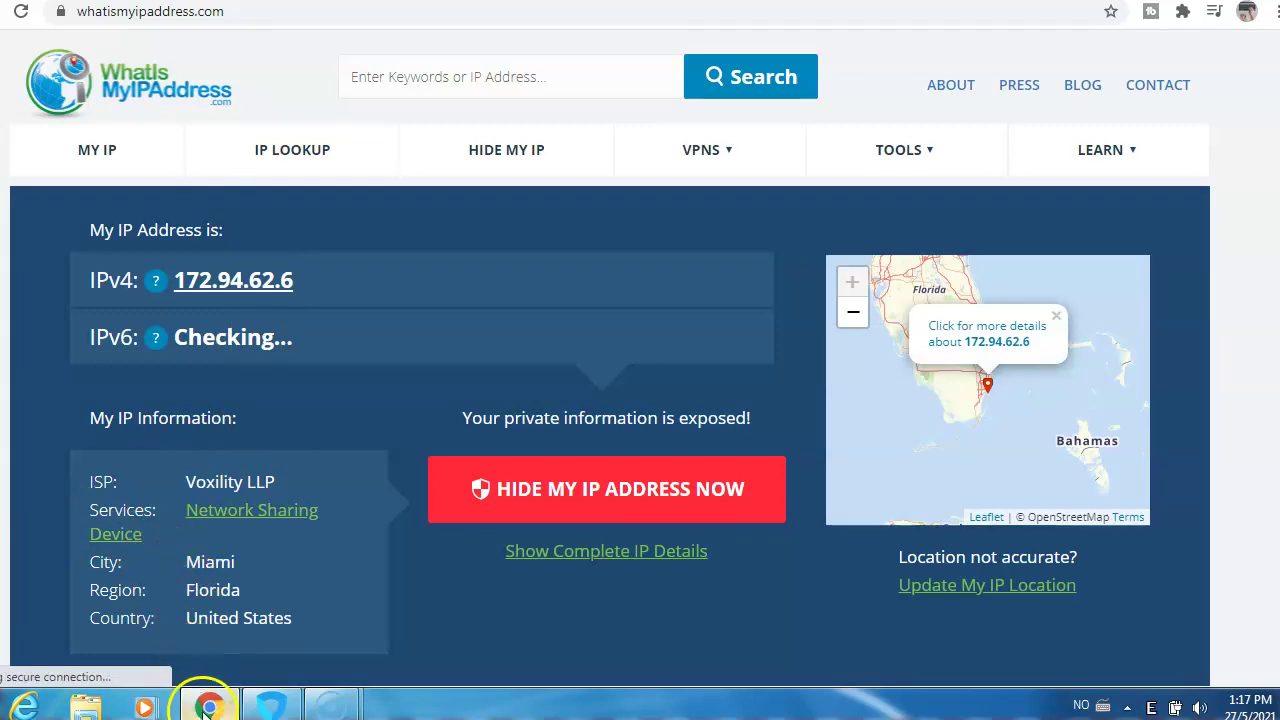
mouse_move(205, 705)
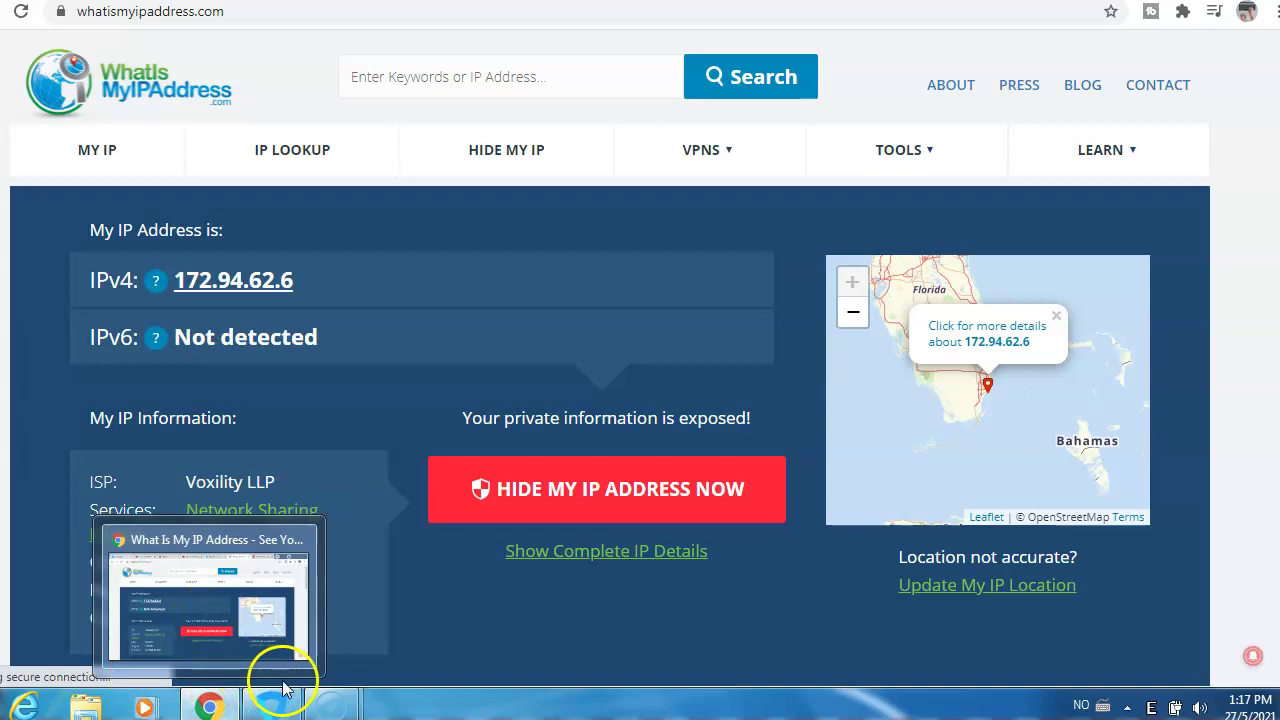
Bring Chrome back and show the Netflix 'american me' results with American Me first.
mouse_move(280, 708)
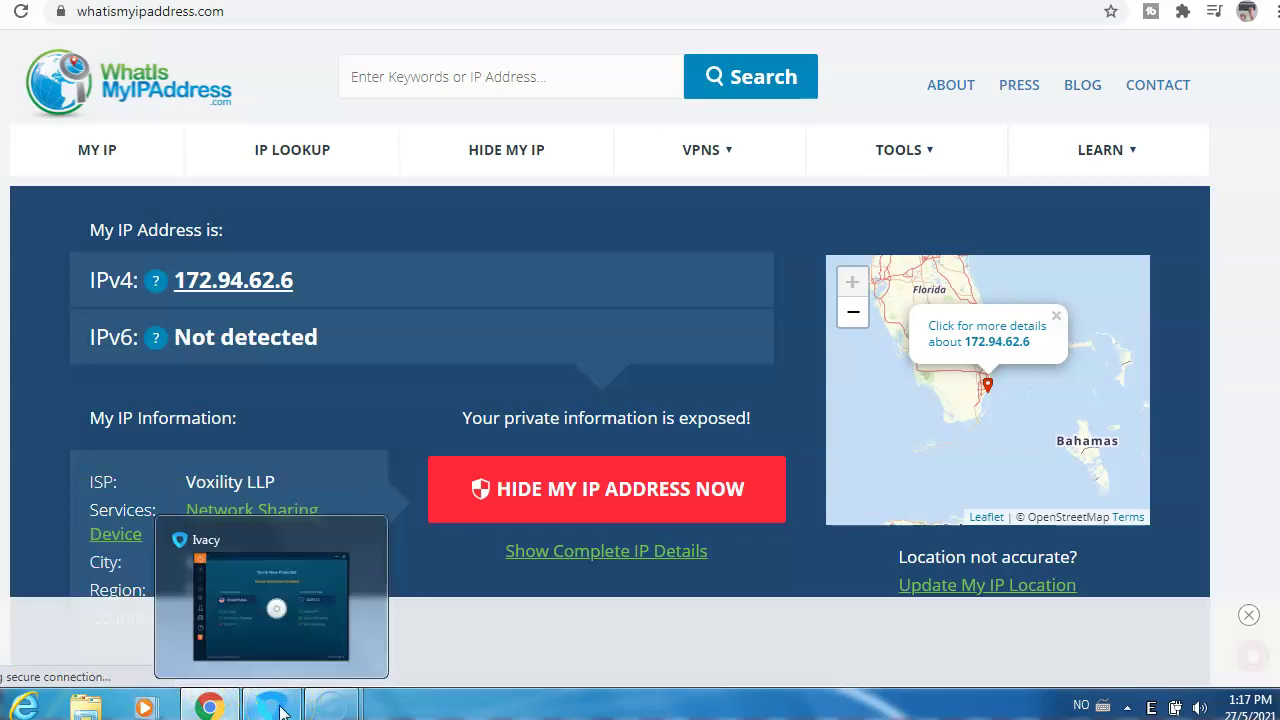
mouse_move(332, 702)
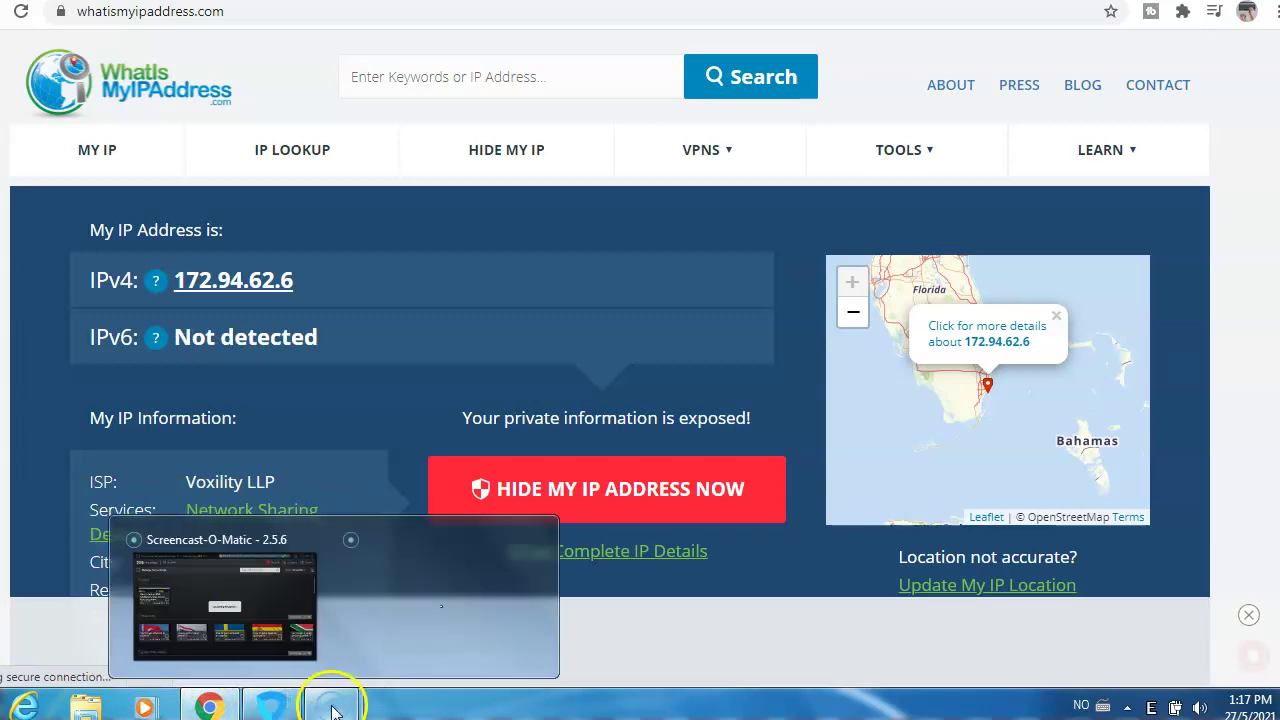
left_click(234, 598)
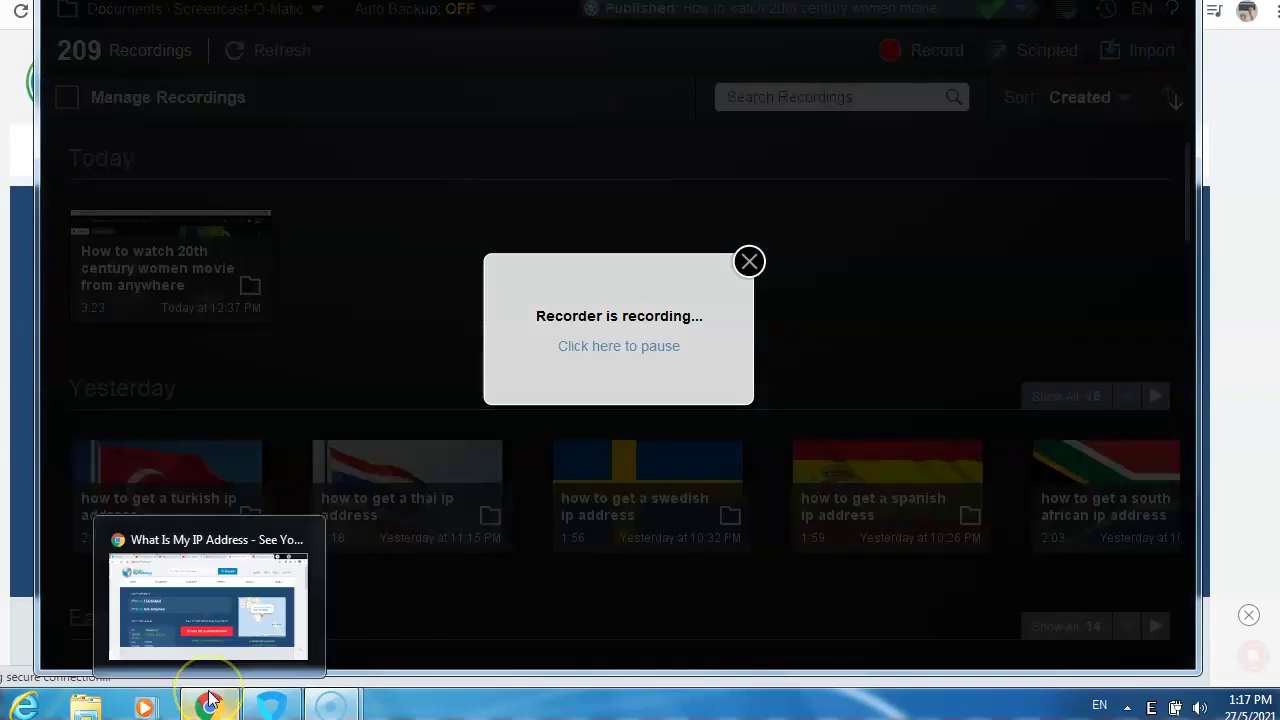
left_click(210, 600)
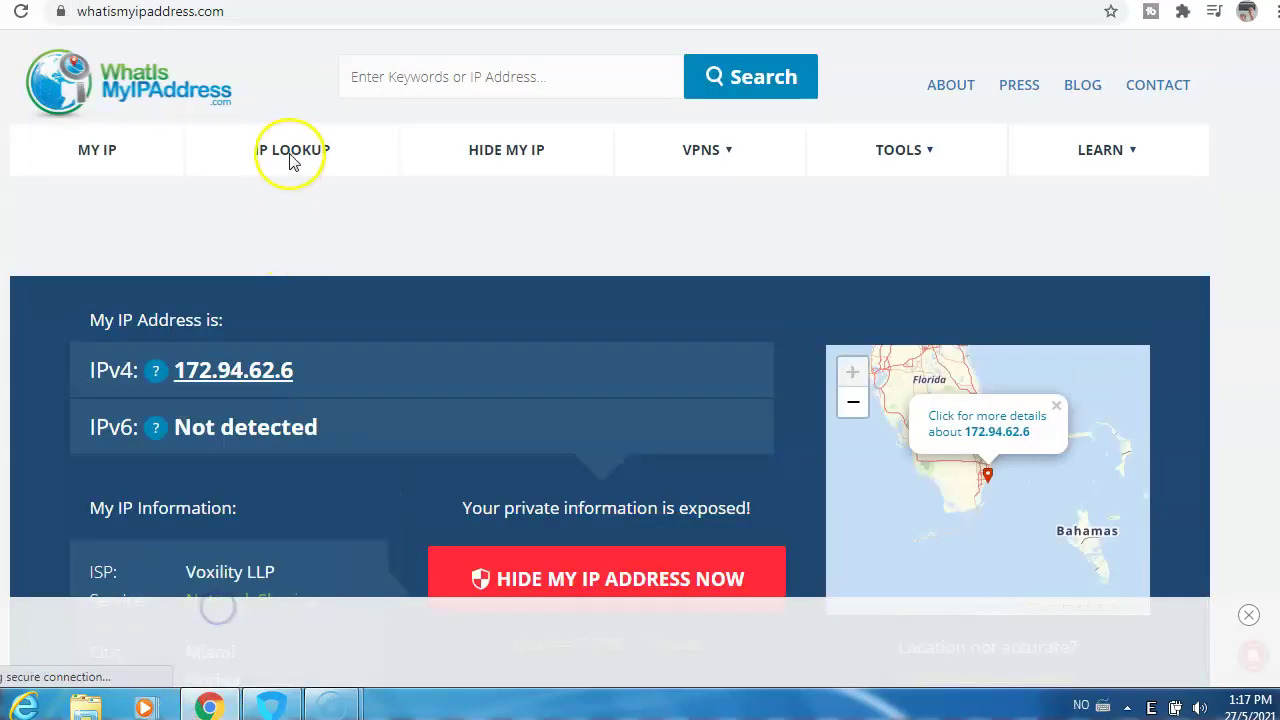
left_click(290, 0)
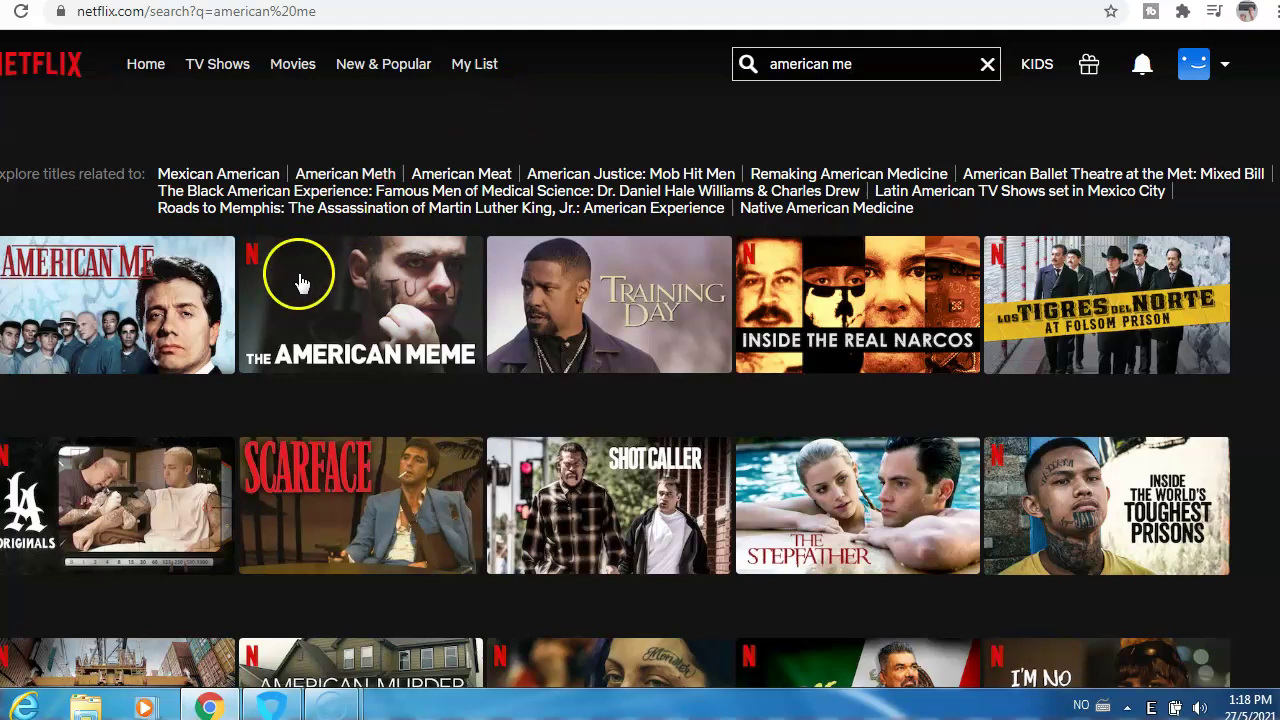
mouse_move(300, 290)
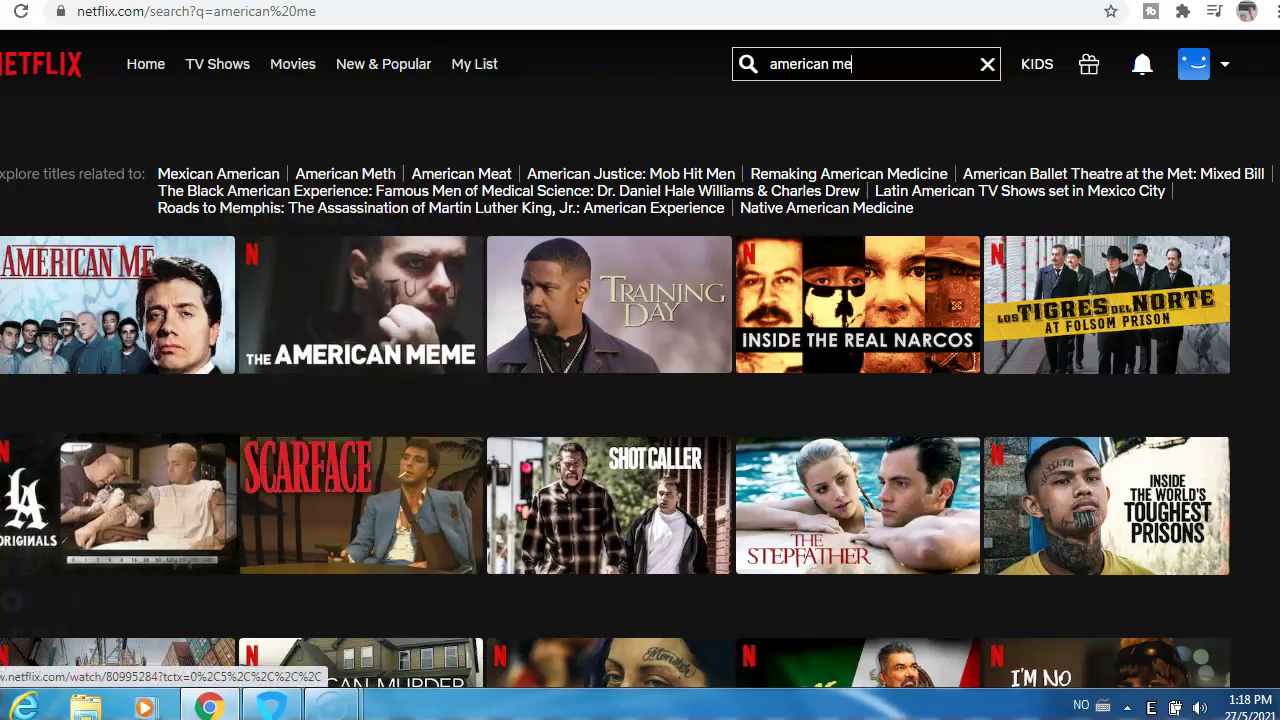